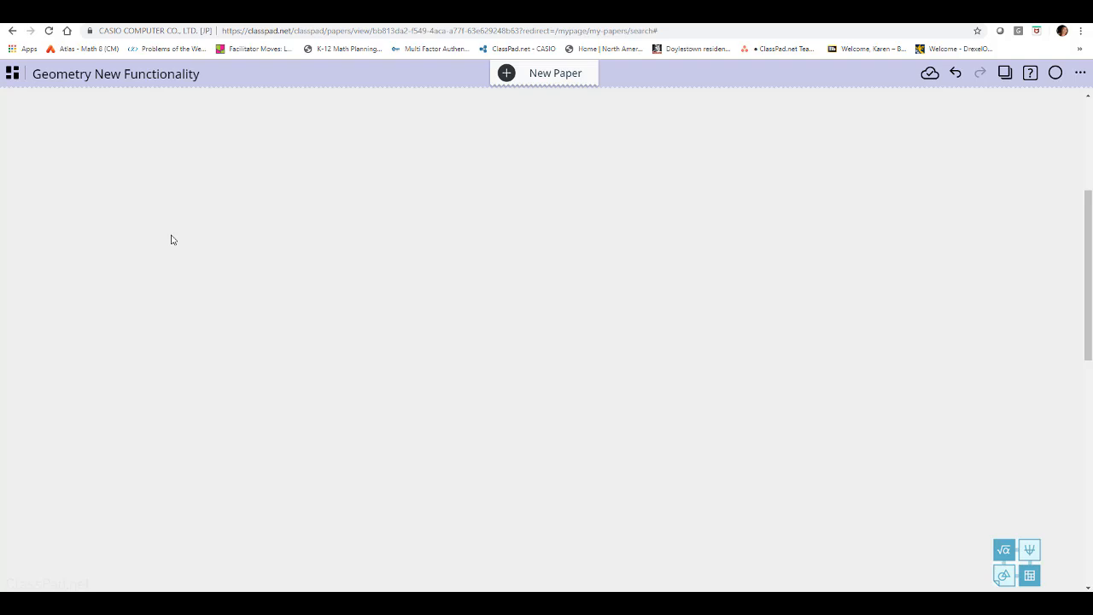
Insert a geometry note on the paper and review its grid, axes and measurement settings, keeping the defaults
{"action": "left_click", "coordinate": [102, 156]}
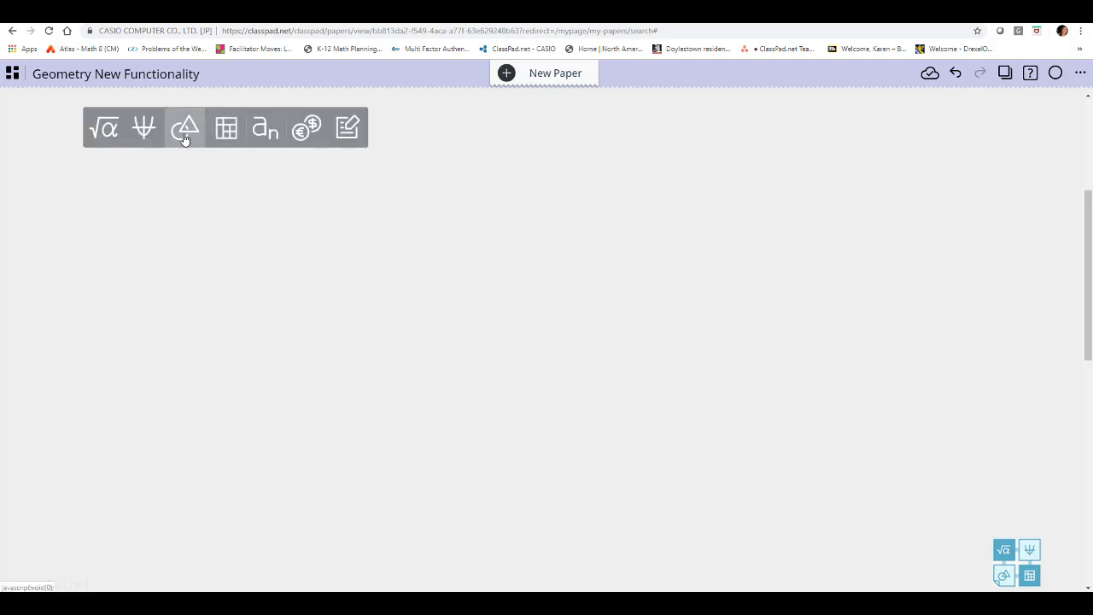
{"action": "left_click", "coordinate": [184, 136]}
{"action": "left_click_drag", "start_coordinate": [332, 162], "coordinate": [319, 129]}
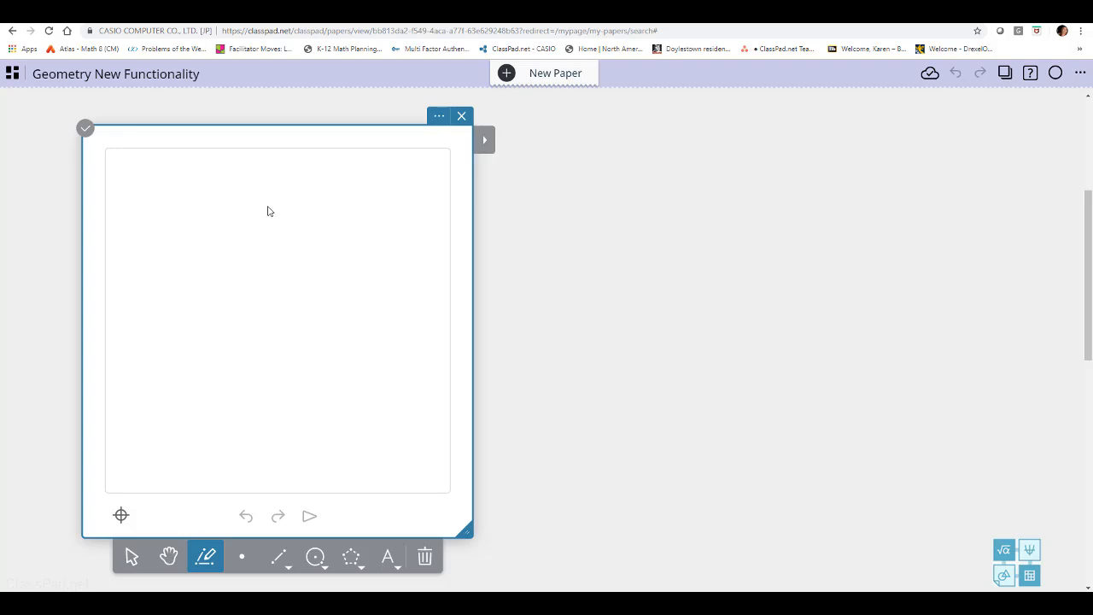
{"action": "left_click", "coordinate": [437, 116]}
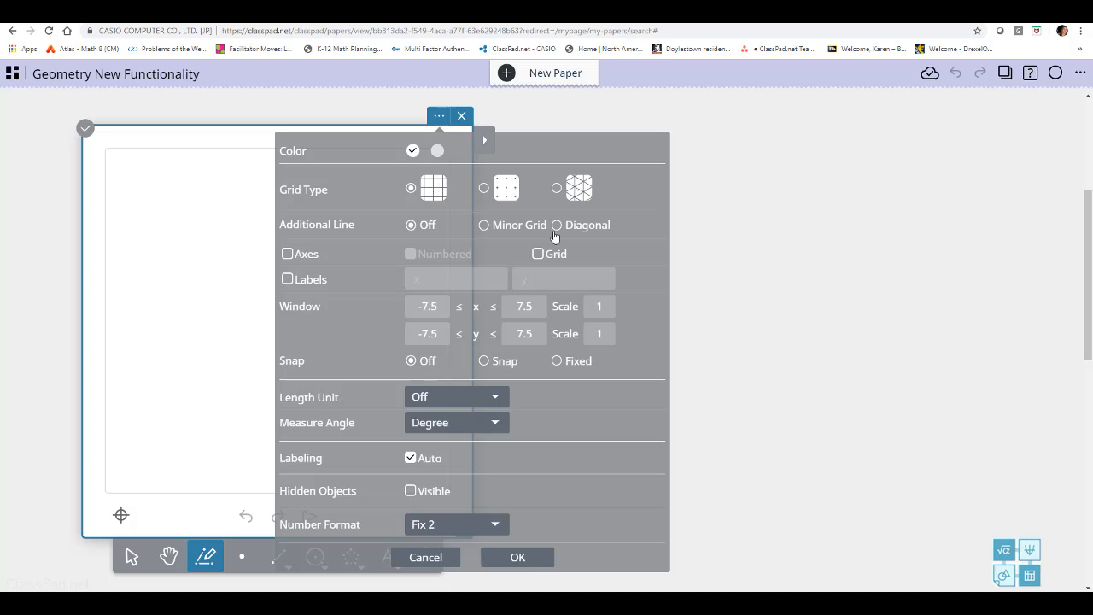
{"action": "left_click", "coordinate": [532, 560]}
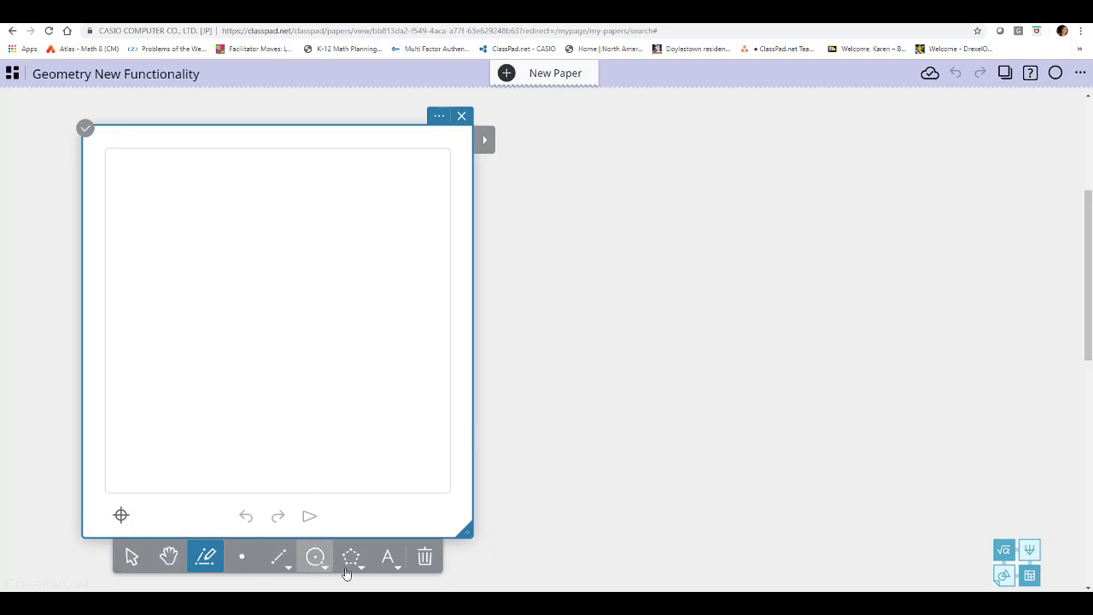
Draw triangle ABC with the Polygon tool in the upper half of the geometry canvas
{"action": "scroll", "coordinate": [564, 464], "scroll_direction": "down", "scroll_amount": 1}
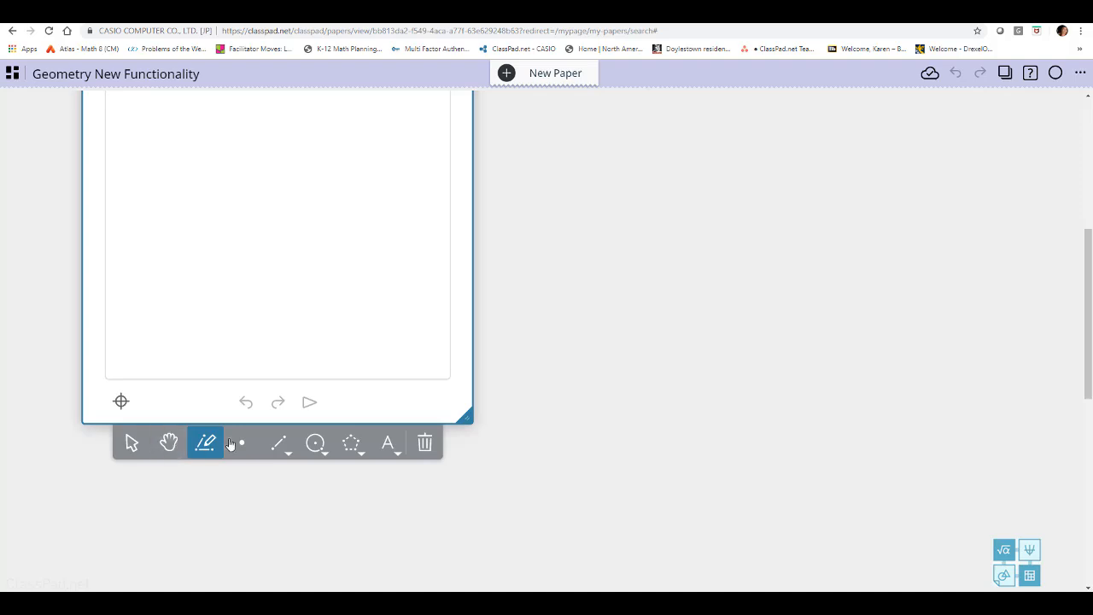
{"action": "left_click", "coordinate": [360, 450]}
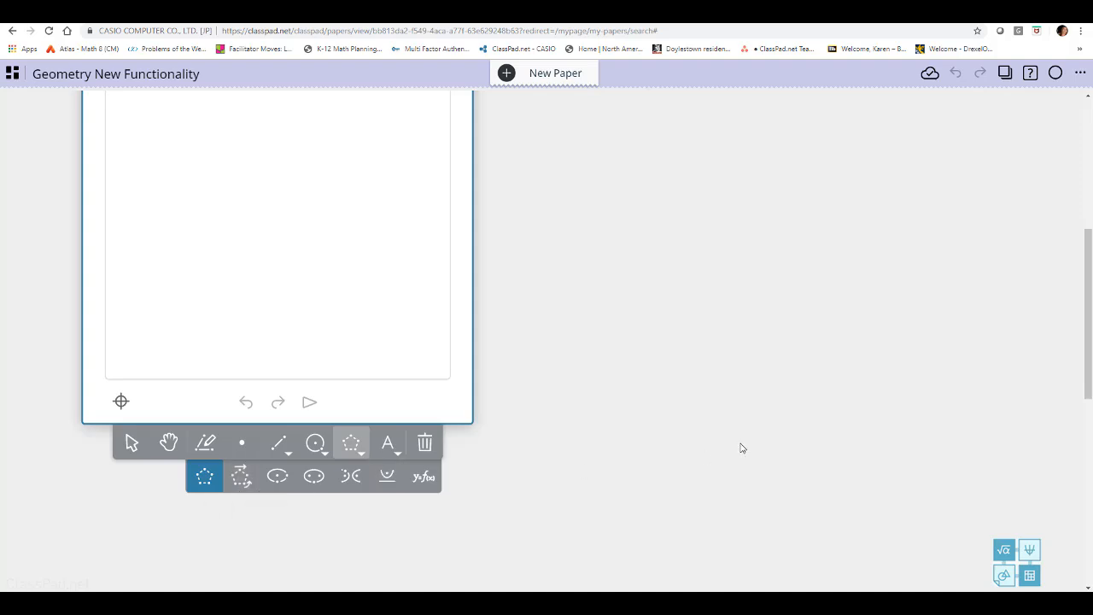
{"action": "left_click", "coordinate": [183, 330]}
{"action": "left_click", "coordinate": [266, 212]}
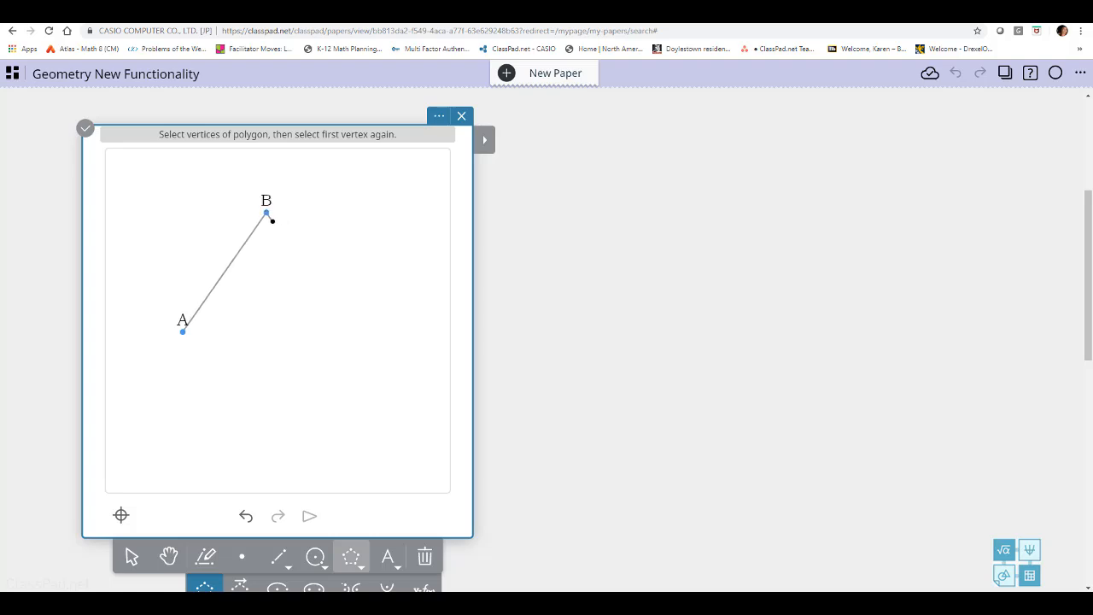
{"action": "left_click", "coordinate": [359, 260]}
{"action": "left_click", "coordinate": [183, 330]}
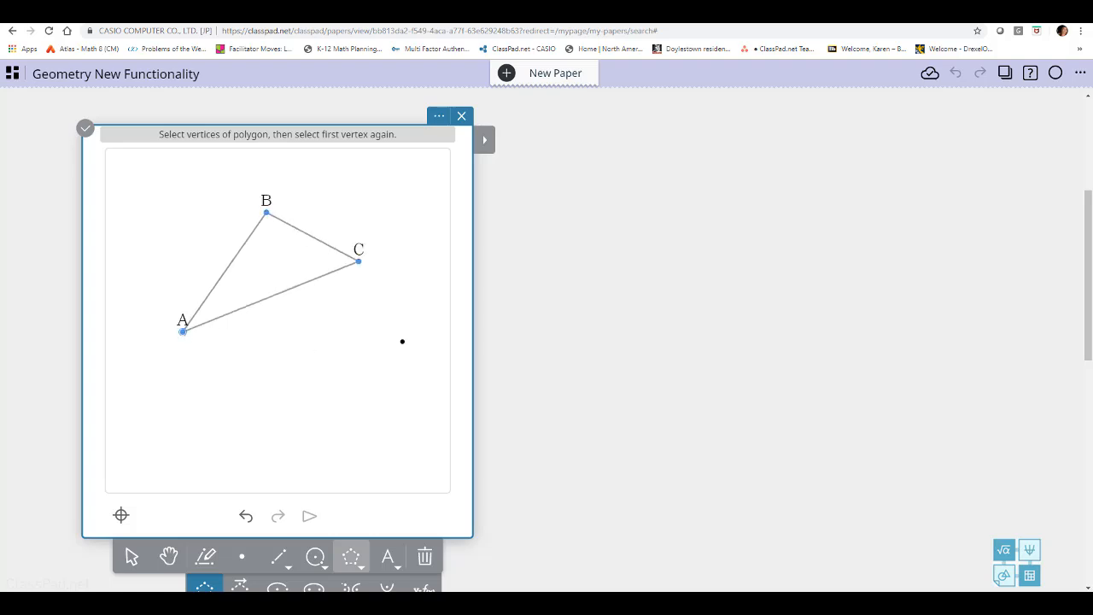
Draw a second triangle with the vector polygon tool below triangle ABC, starting at D and passing through E
{"action": "scroll", "coordinate": [611, 495], "scroll_direction": "down", "scroll_amount": 1}
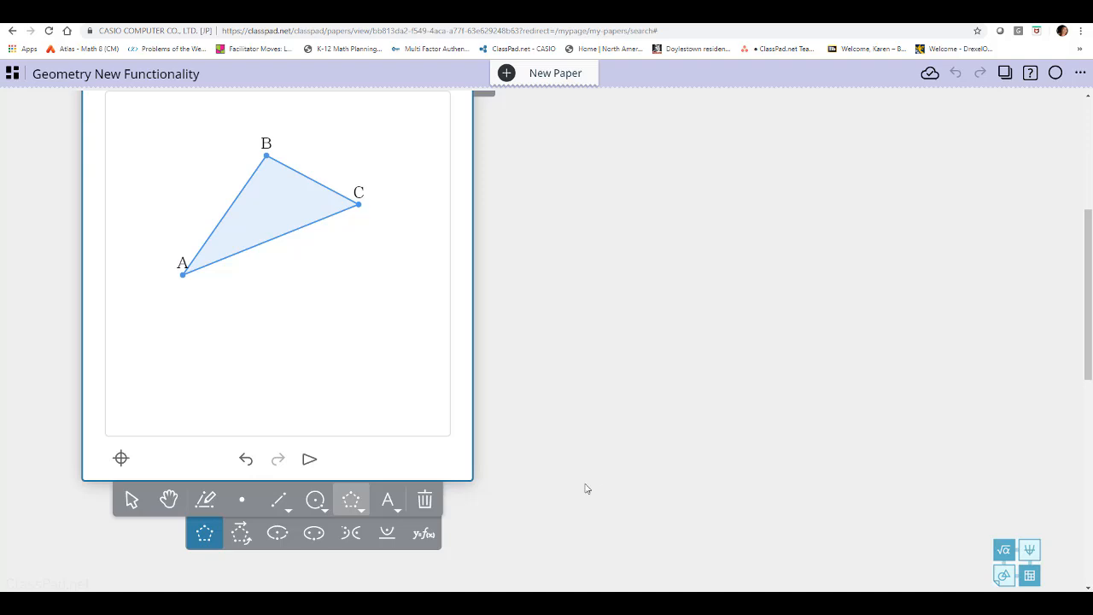
{"action": "left_click", "coordinate": [241, 533]}
{"action": "left_click", "coordinate": [220, 342]}
{"action": "left_click", "coordinate": [331, 263]}
{"action": "left_click", "coordinate": [439, 326]}
{"action": "left_click", "coordinate": [432, 326]}
{"action": "left_click", "coordinate": [220, 343]}
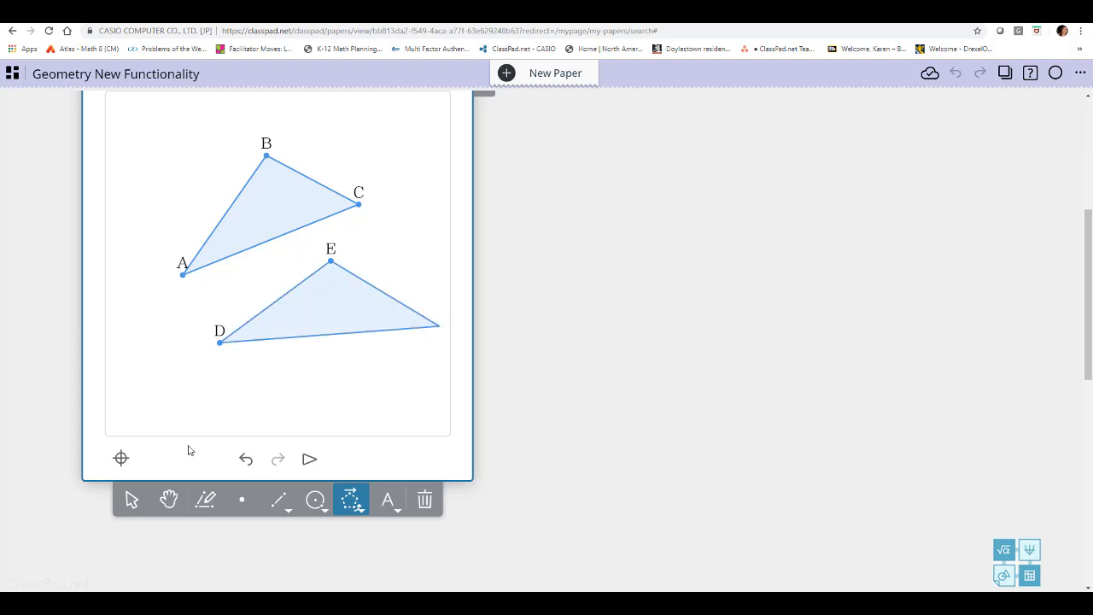
Reshape triangle ABC by moving vertex A up and outward and vertex B toward the canvas's upper-left corner
{"action": "left_click", "coordinate": [132, 500]}
{"action": "left_click", "coordinate": [263, 210]}
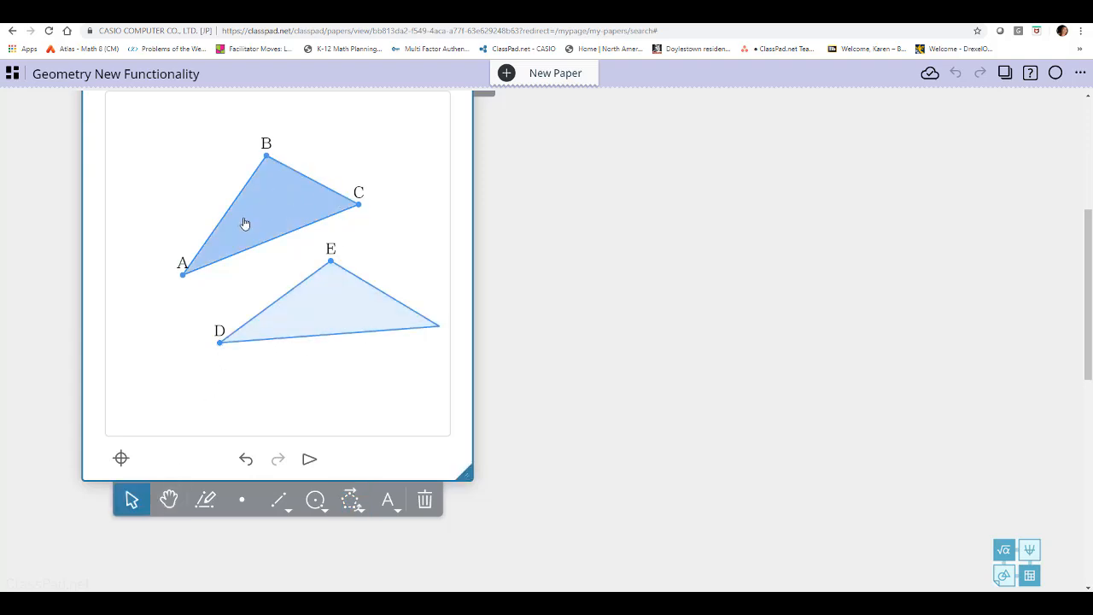
{"action": "left_click_drag", "start_coordinate": [184, 276], "coordinate": [149, 230]}
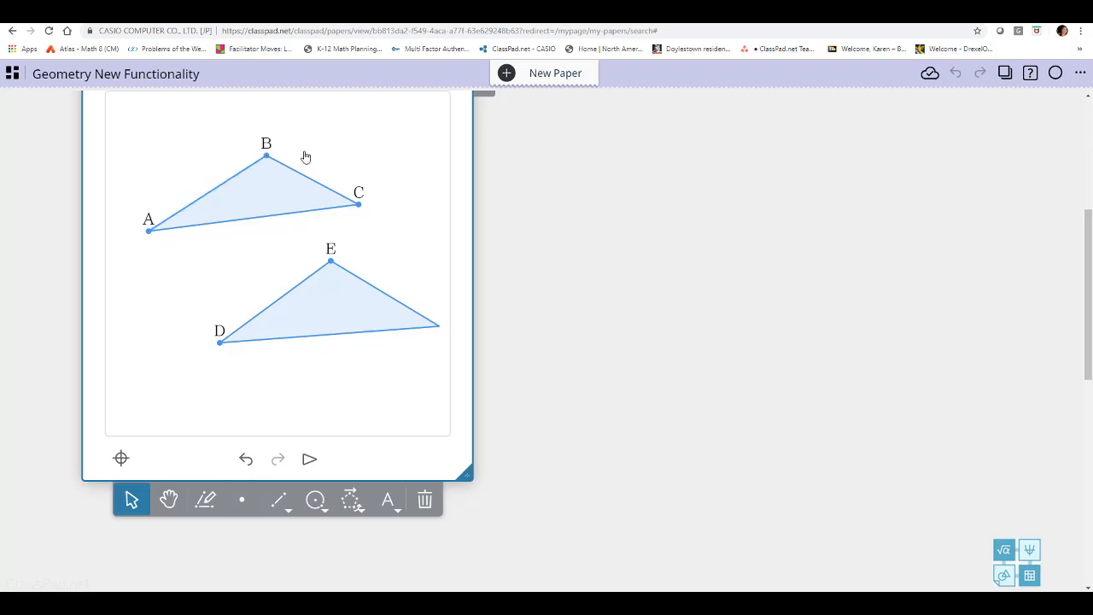
{"action": "left_click_drag", "start_coordinate": [267, 157], "coordinate": [197, 132]}
Move the lower triangle down and to the left, away from triangle ABC, and slightly adjust it at vertex E
{"action": "left_click_drag", "start_coordinate": [346, 305], "coordinate": [294, 327]}
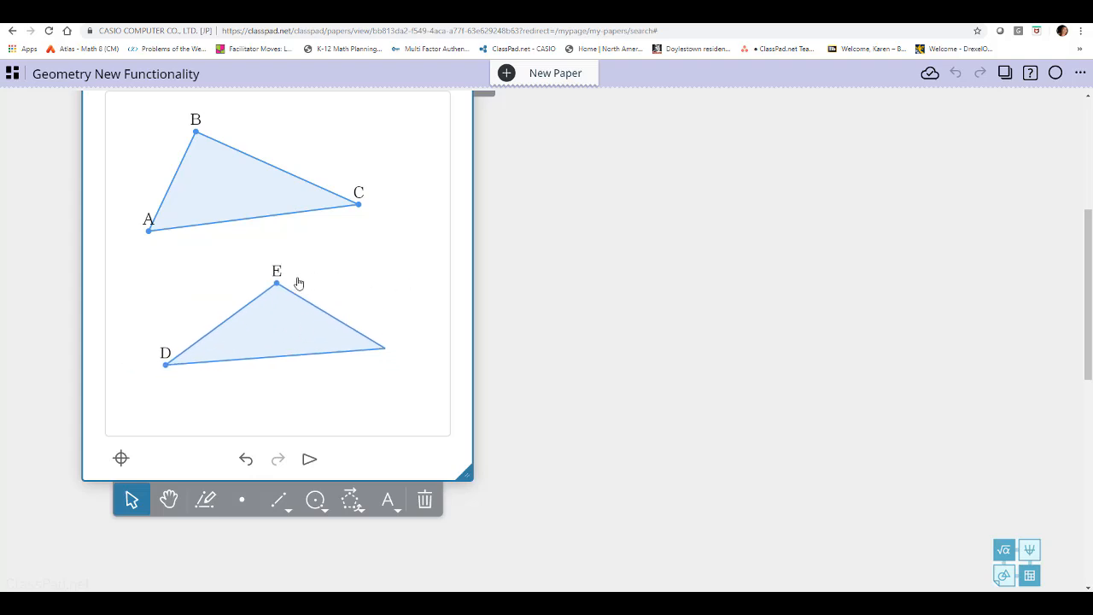
{"action": "left_click_drag", "start_coordinate": [276, 287], "coordinate": [300, 286]}
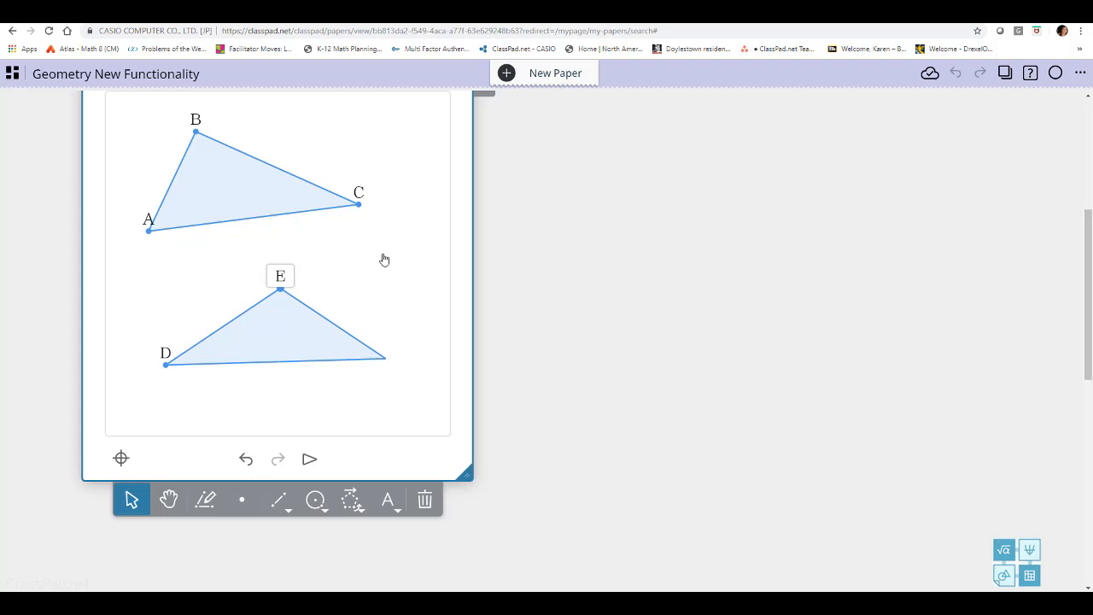
{"action": "scroll", "coordinate": [549, 276], "scroll_direction": "up", "scroll_amount": 1}
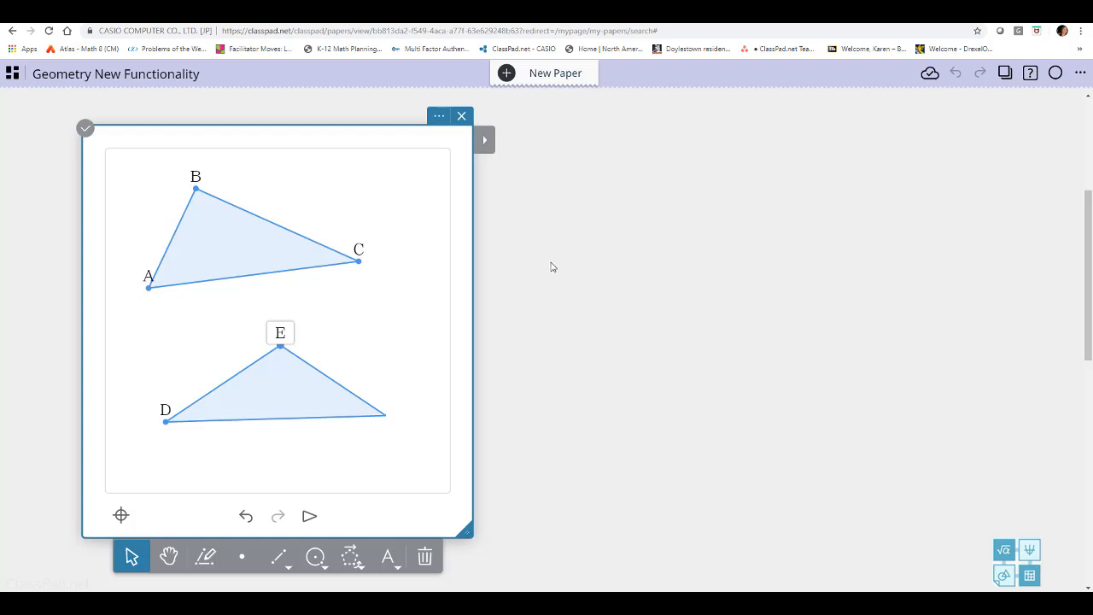
Add a protractor to the geometry canvas over triangle ABC
{"action": "scroll", "coordinate": [551, 506], "scroll_direction": "down", "scroll_amount": 2}
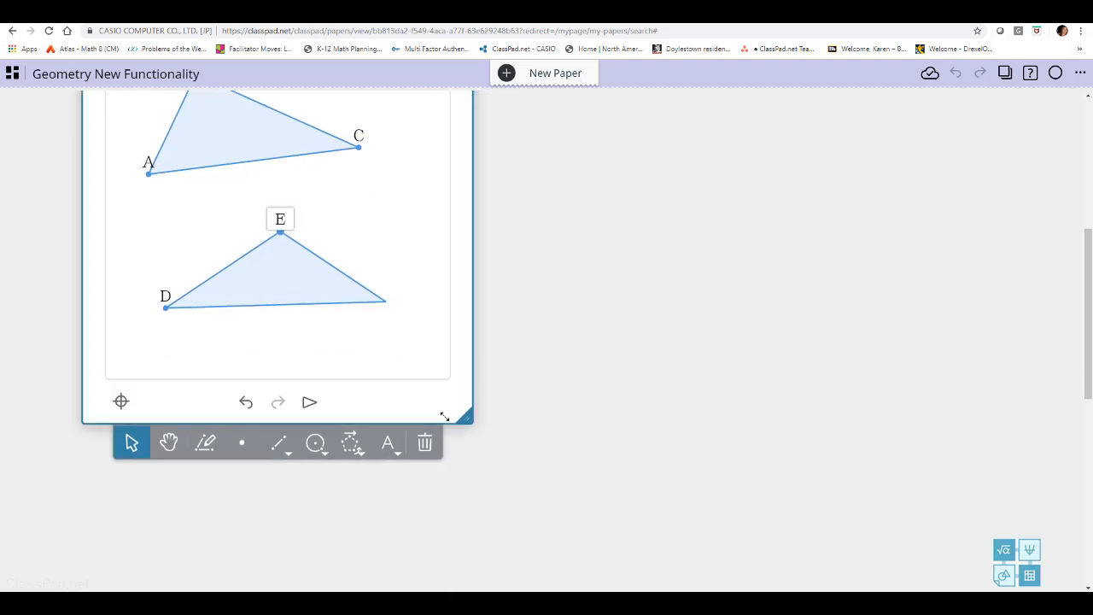
{"action": "left_click", "coordinate": [386, 446]}
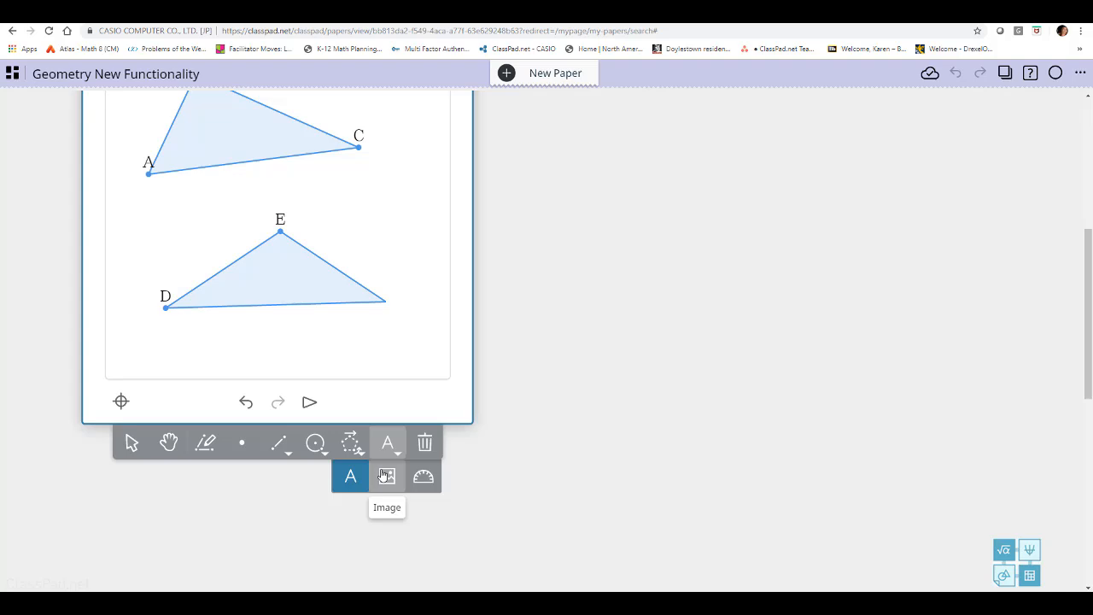
{"action": "left_click", "coordinate": [425, 480]}
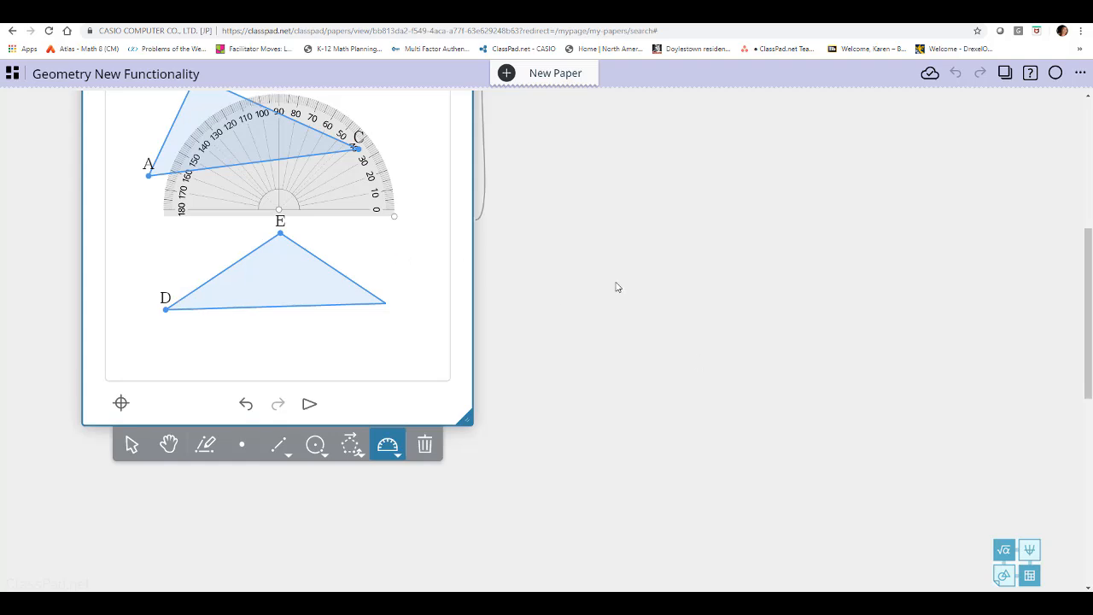
{"action": "scroll", "coordinate": [618, 288], "scroll_direction": "up", "scroll_amount": 2}
{"action": "scroll", "coordinate": [567, 336], "scroll_direction": "down", "scroll_amount": 1}
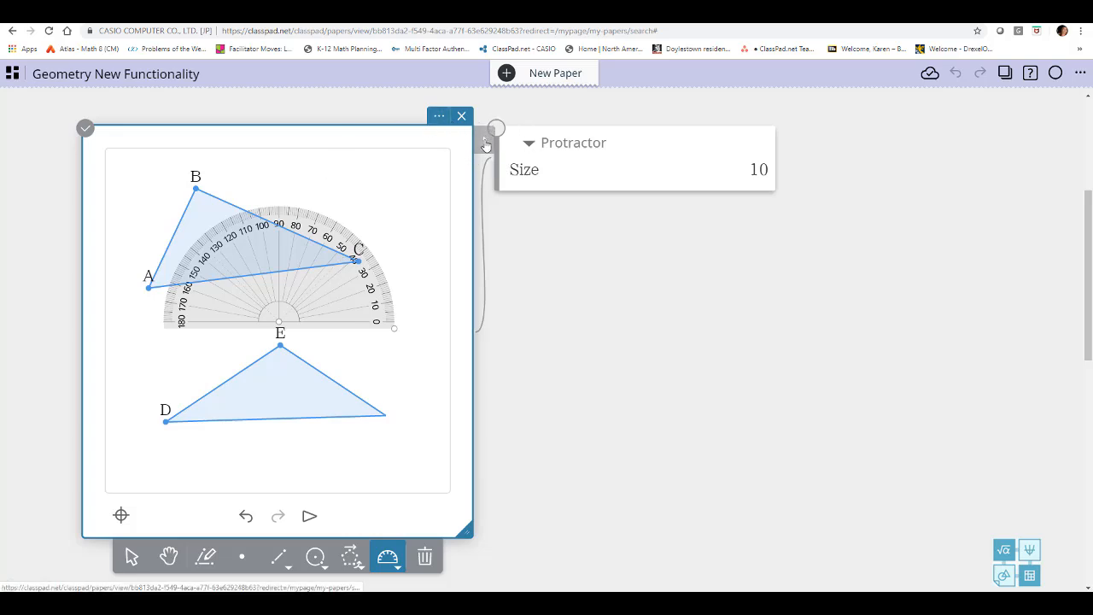
Move the geometry note left, clear of the Protractor size note, and open its list of geometry operations
{"action": "left_click_drag", "start_coordinate": [276, 142], "coordinate": [1038, 152]}
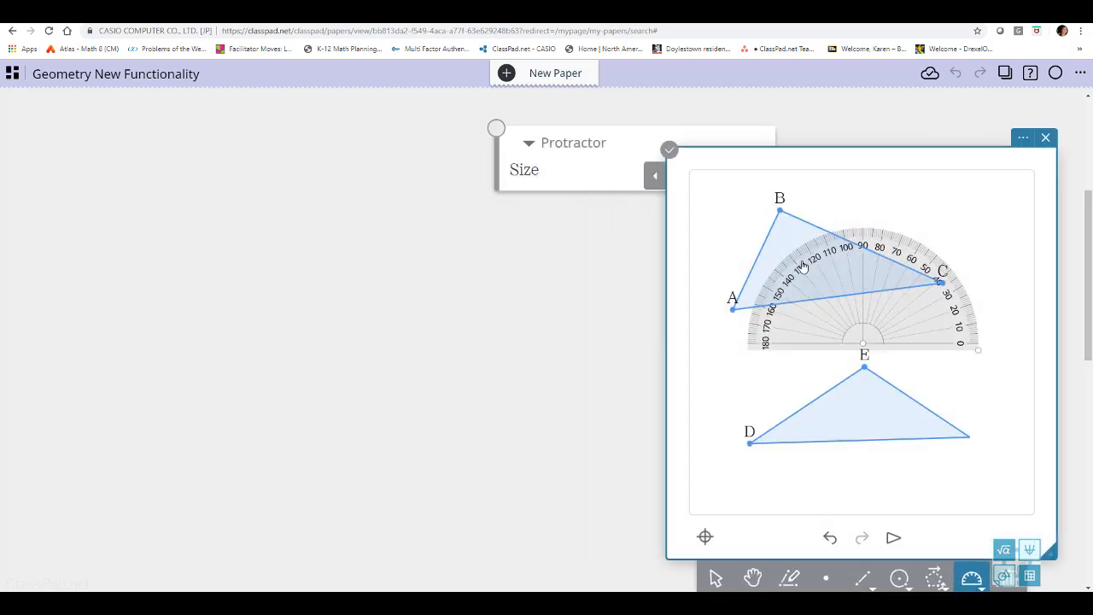
{"action": "left_click_drag", "start_coordinate": [759, 161], "coordinate": [247, 124]}
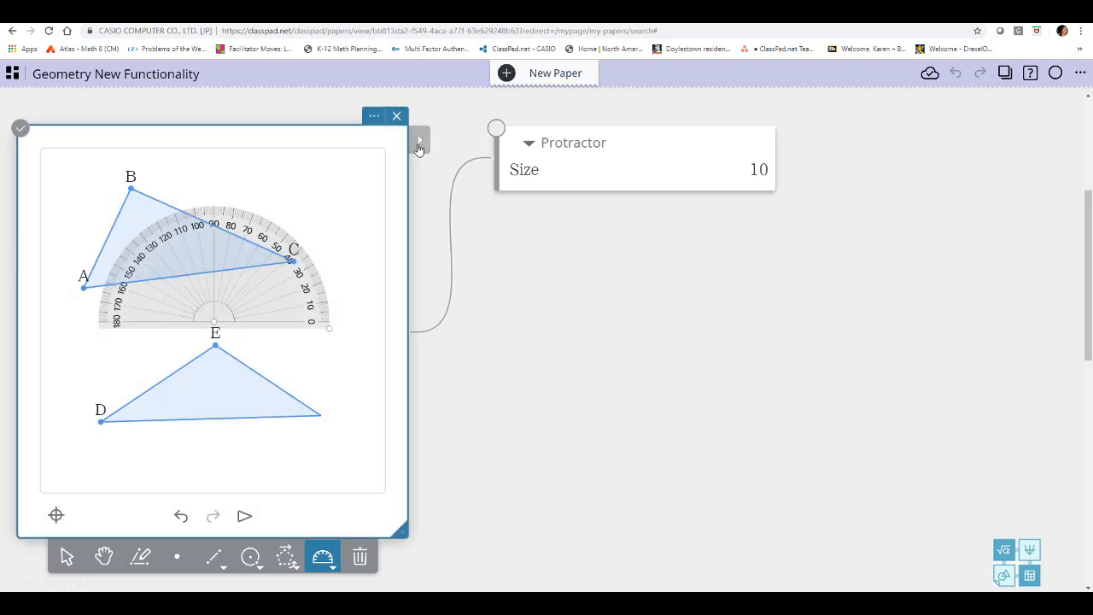
{"action": "left_click", "coordinate": [418, 149]}
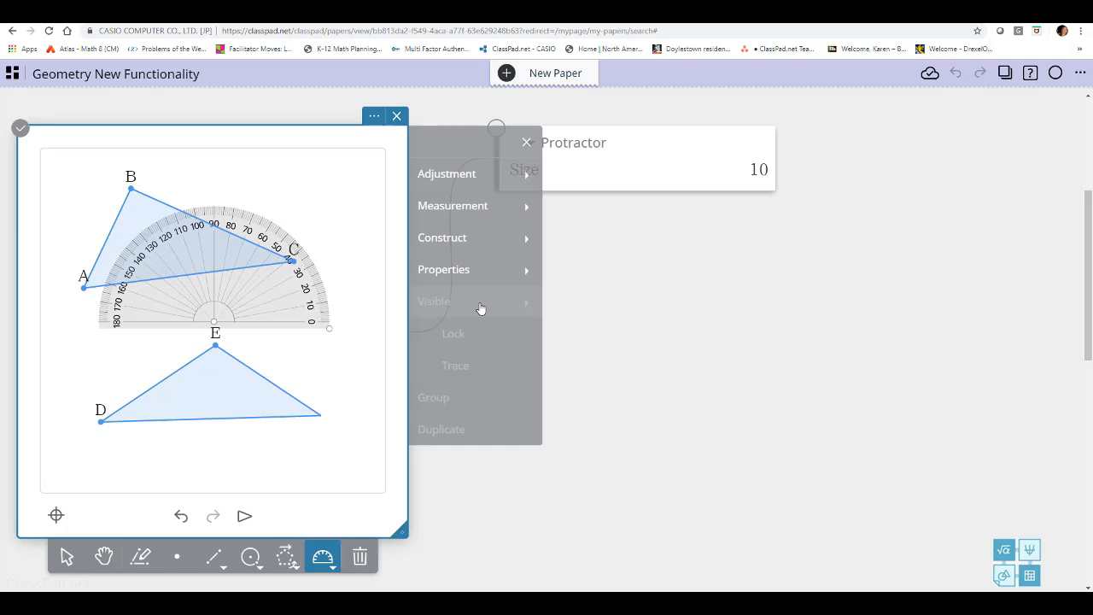
Switch to the selection tool and examine the available Adjustment, Measurement and Construct operations
{"action": "left_click", "coordinate": [68, 557]}
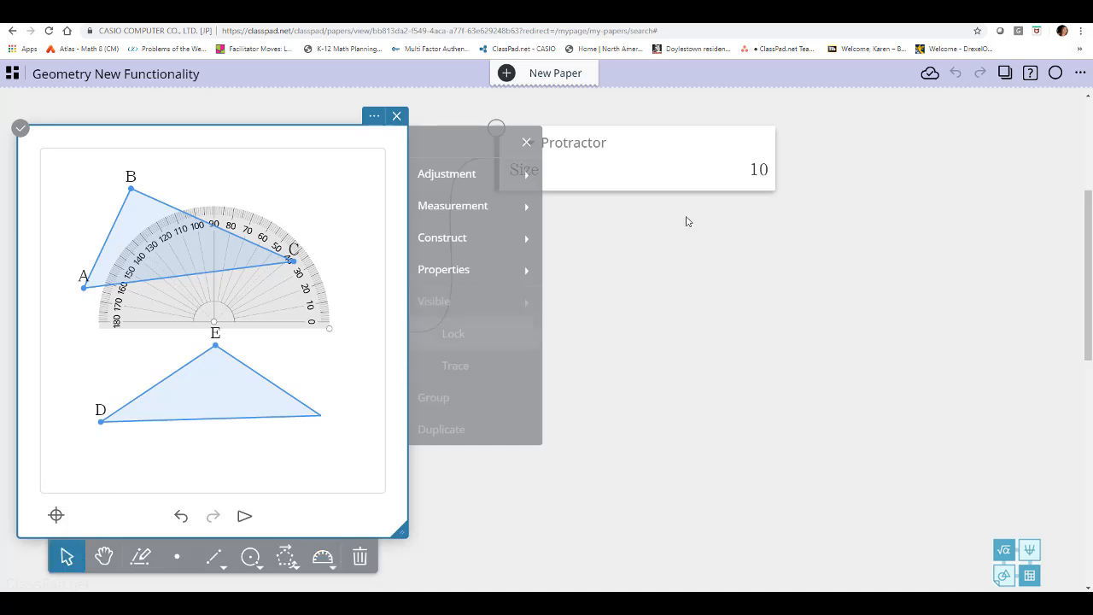
{"action": "left_click", "coordinate": [484, 181]}
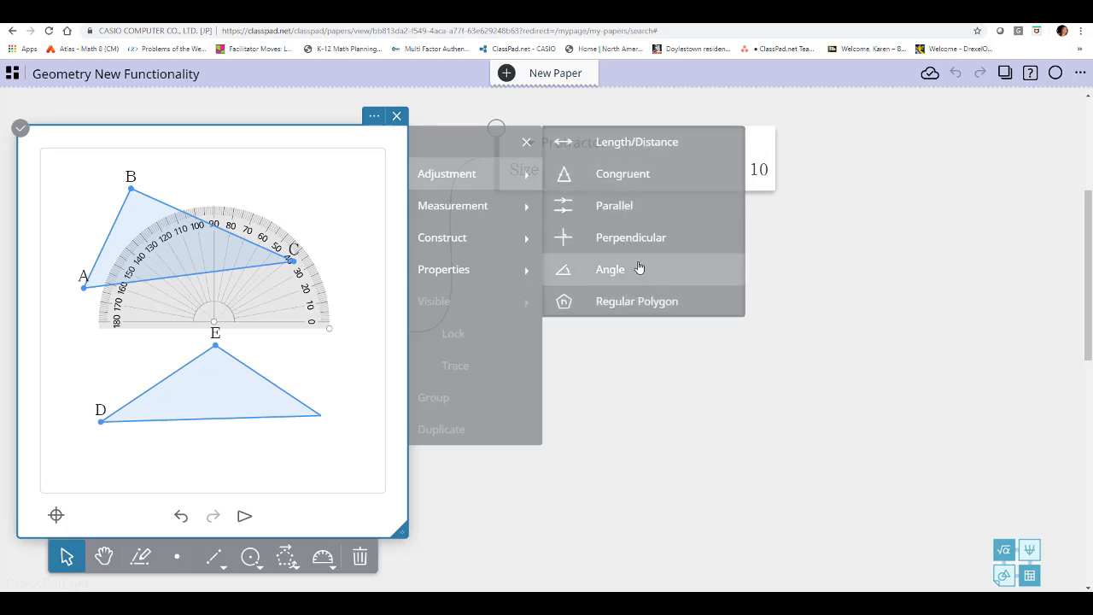
{"action": "left_click", "coordinate": [461, 212]}
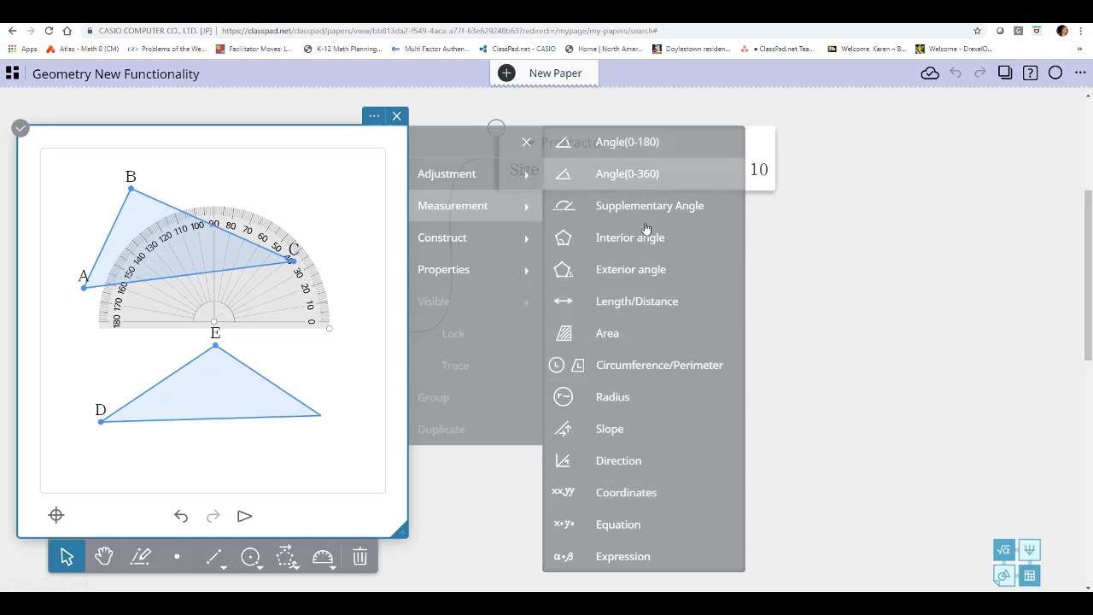
{"action": "left_click", "coordinate": [459, 242]}
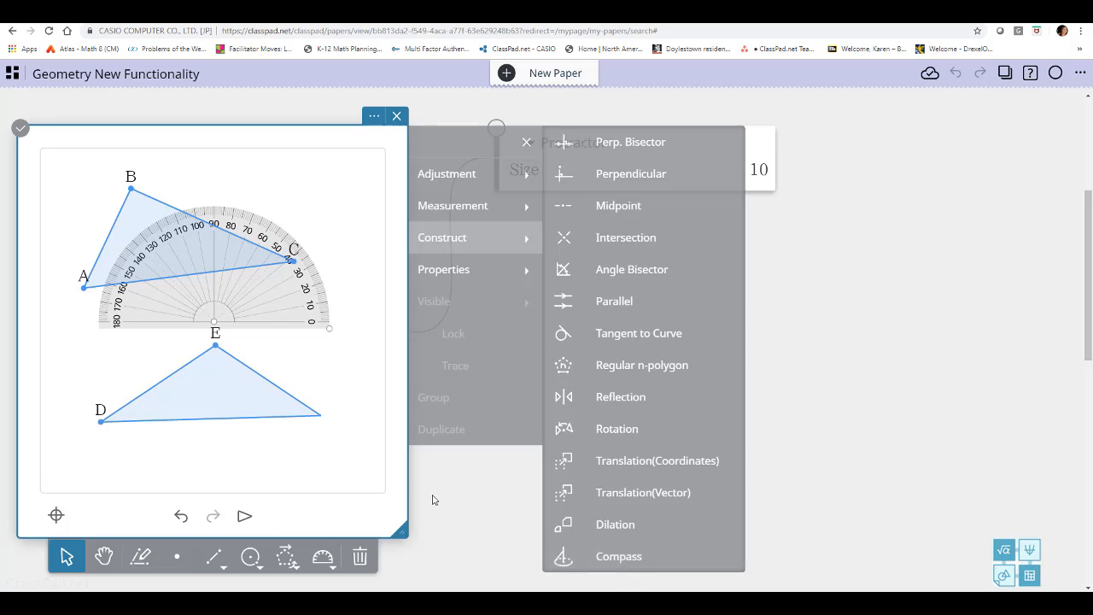
Construct a Compass circle with radius DE and move its centre beside the protractor's centre
{"action": "left_click", "coordinate": [660, 557]}
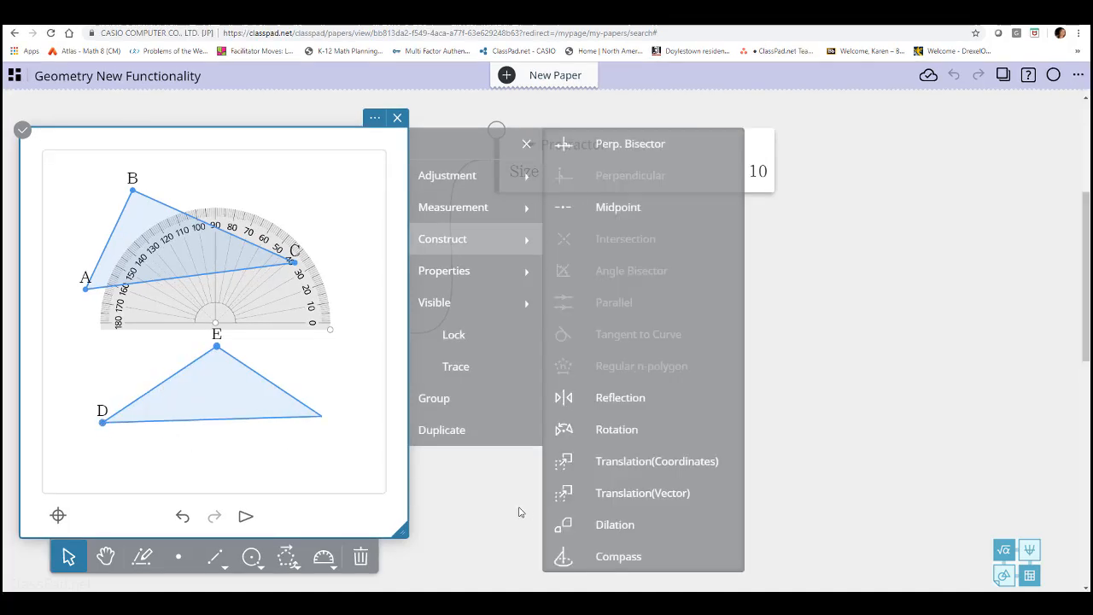
{"action": "left_click", "coordinate": [568, 556]}
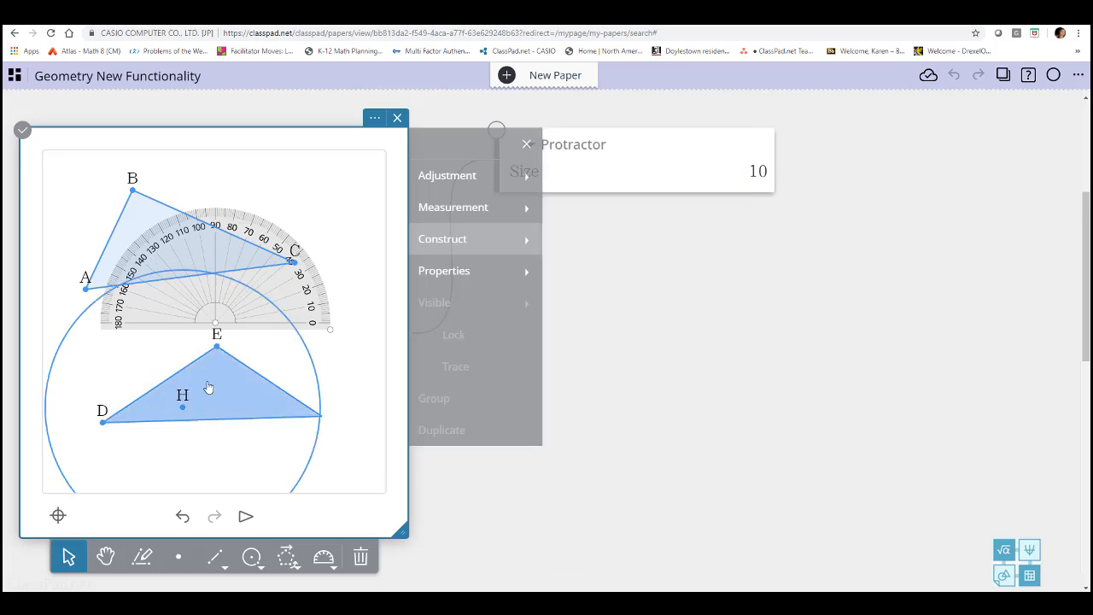
{"action": "left_click_drag", "start_coordinate": [182, 412], "coordinate": [102, 425]}
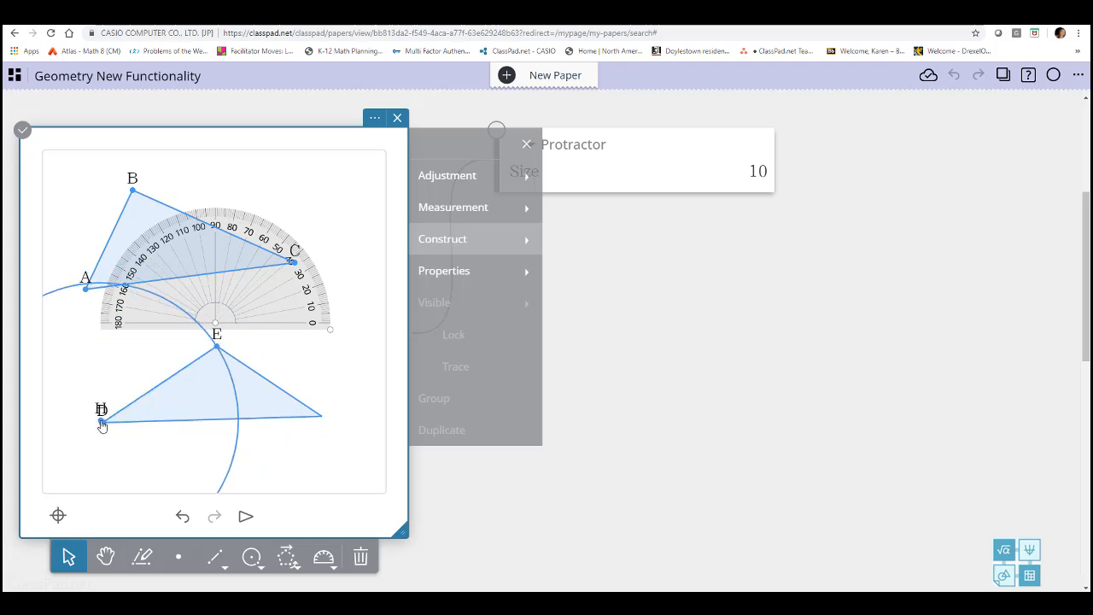
{"action": "left_click_drag", "start_coordinate": [102, 425], "coordinate": [210, 318]}
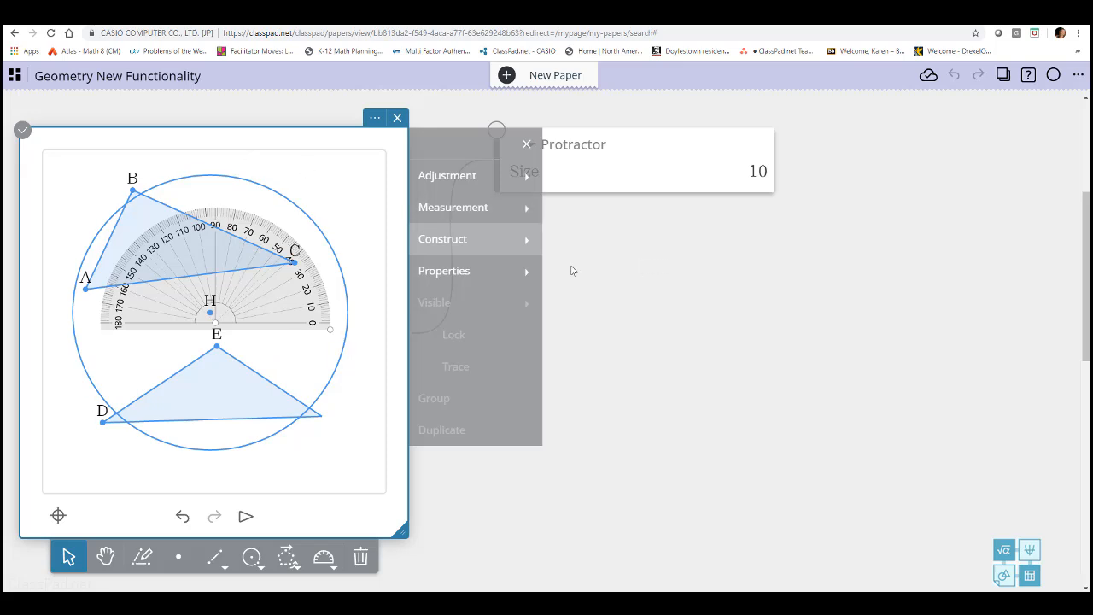
Review the construction, property and visibility options, and lock the lower triangle's side from E to its unlabeled vertex
{"action": "left_click", "coordinate": [478, 248]}
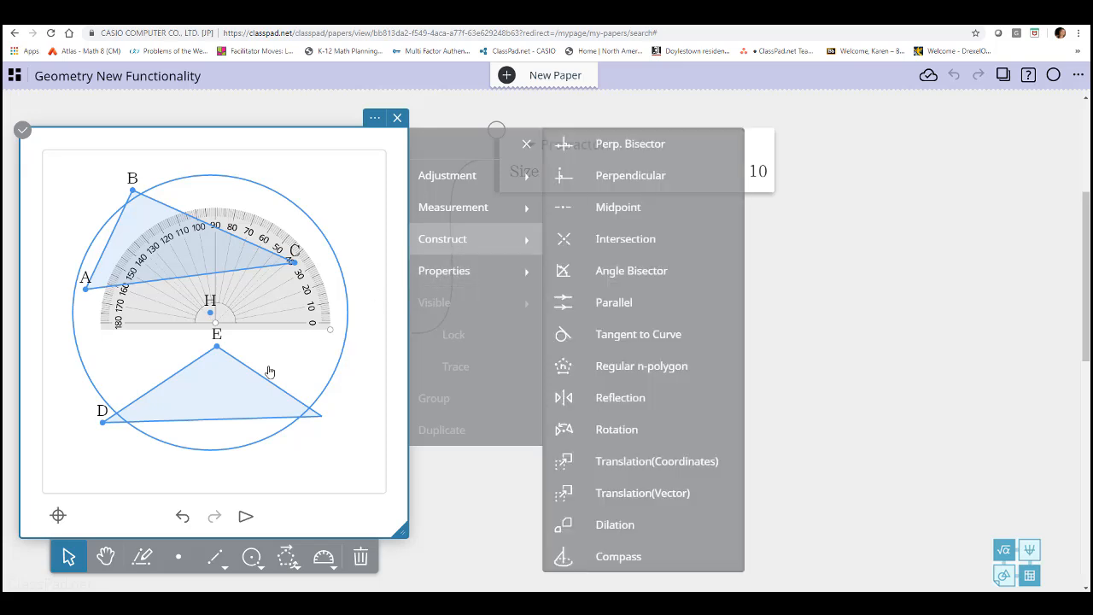
{"action": "left_click", "coordinate": [452, 281]}
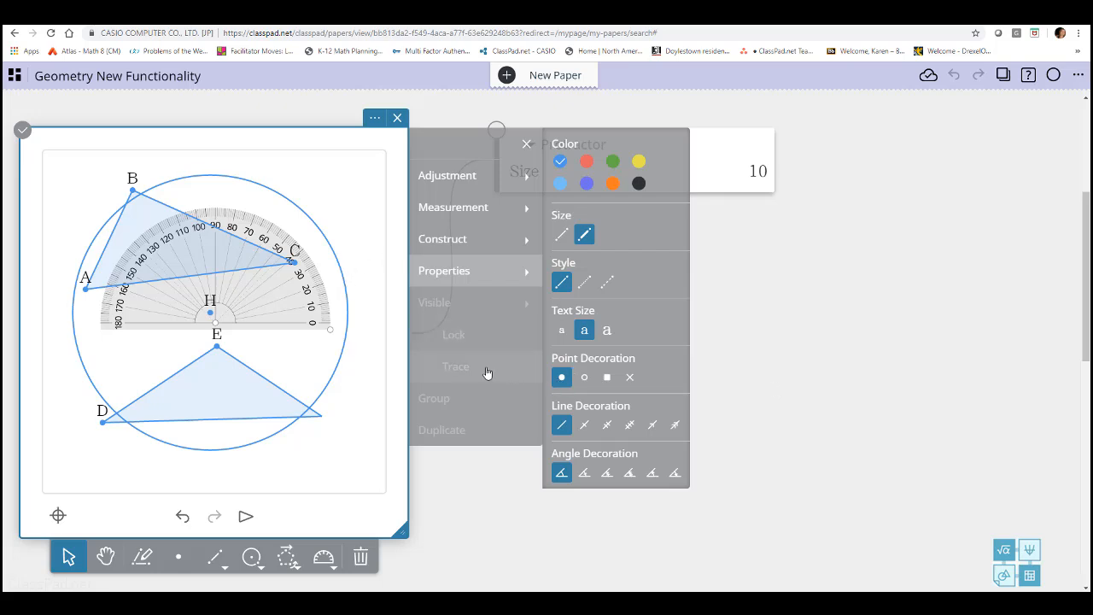
{"action": "left_click", "coordinate": [258, 382]}
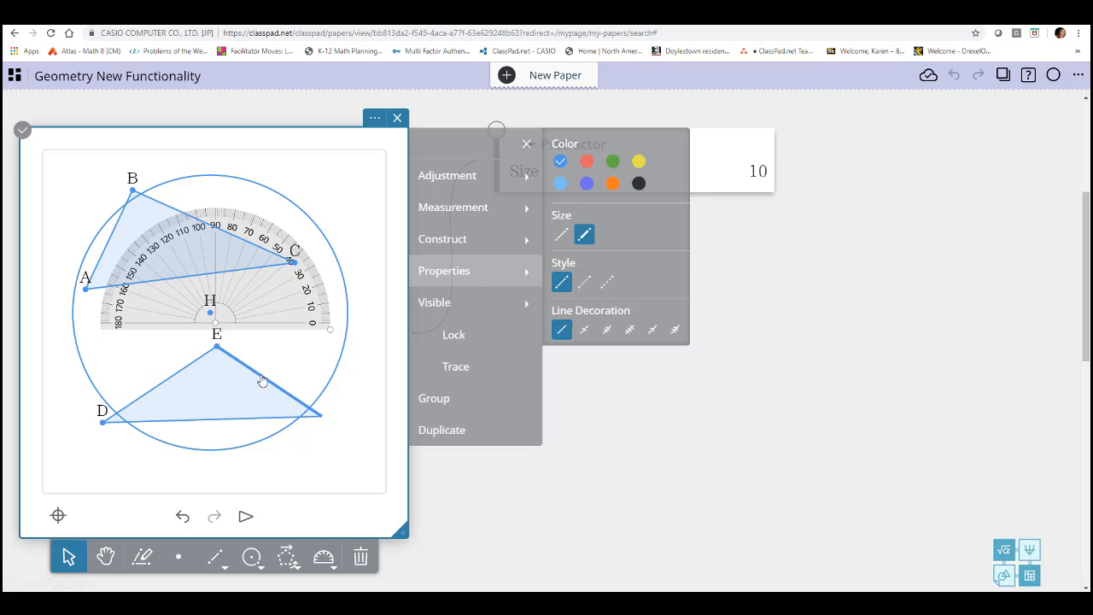
{"action": "left_click", "coordinate": [462, 312]}
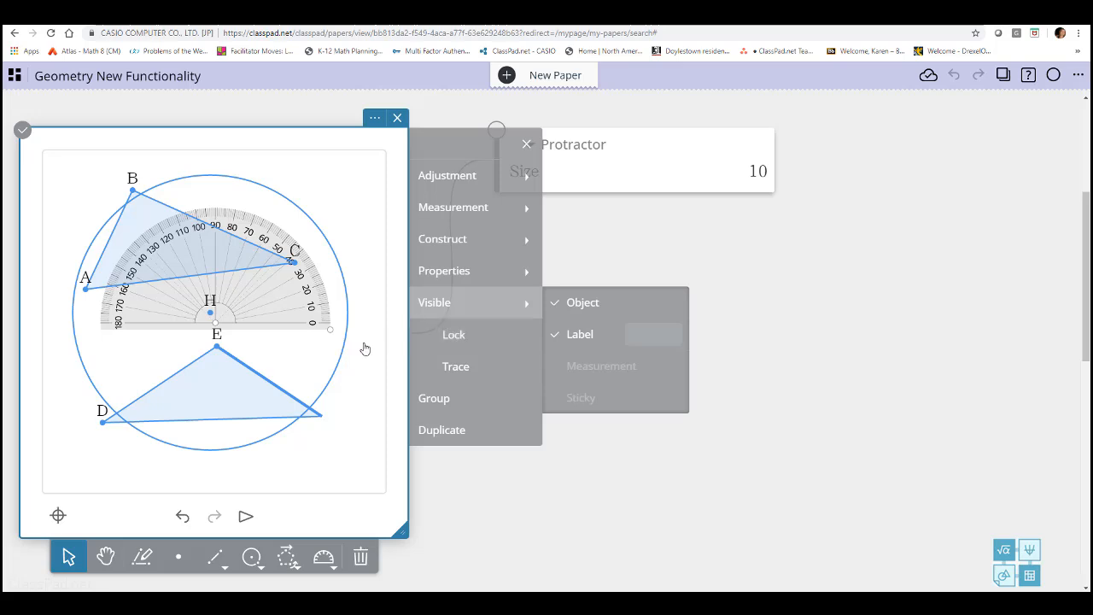
{"action": "left_click", "coordinate": [495, 347]}
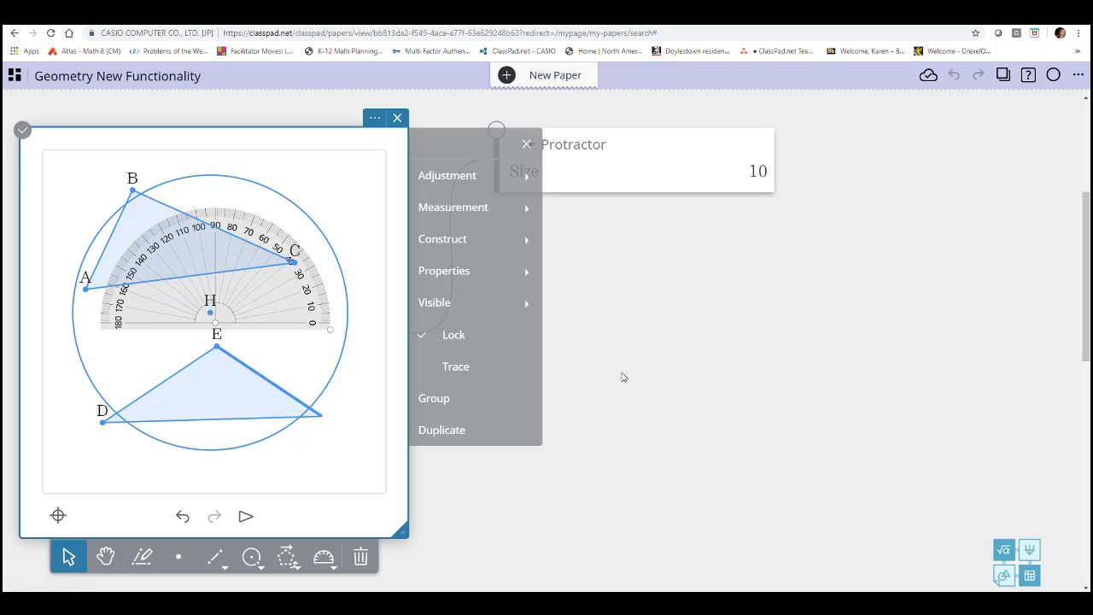
Unlock the lower triangle's side from E to its unlabeled vertex and turn on Trace for that side
{"action": "left_click", "coordinate": [419, 342]}
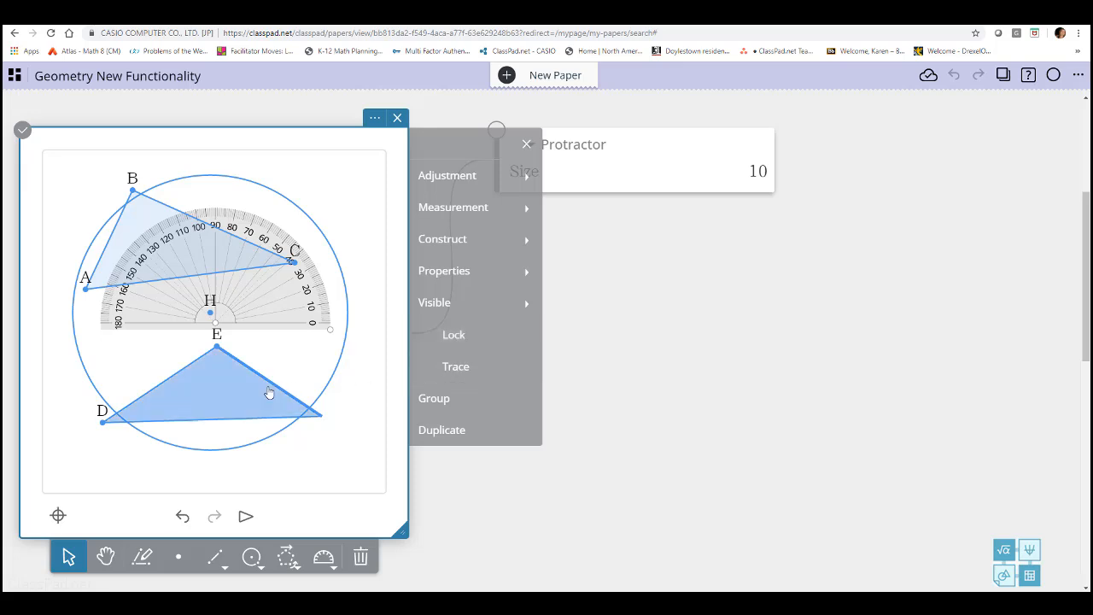
{"action": "left_click", "coordinate": [463, 374]}
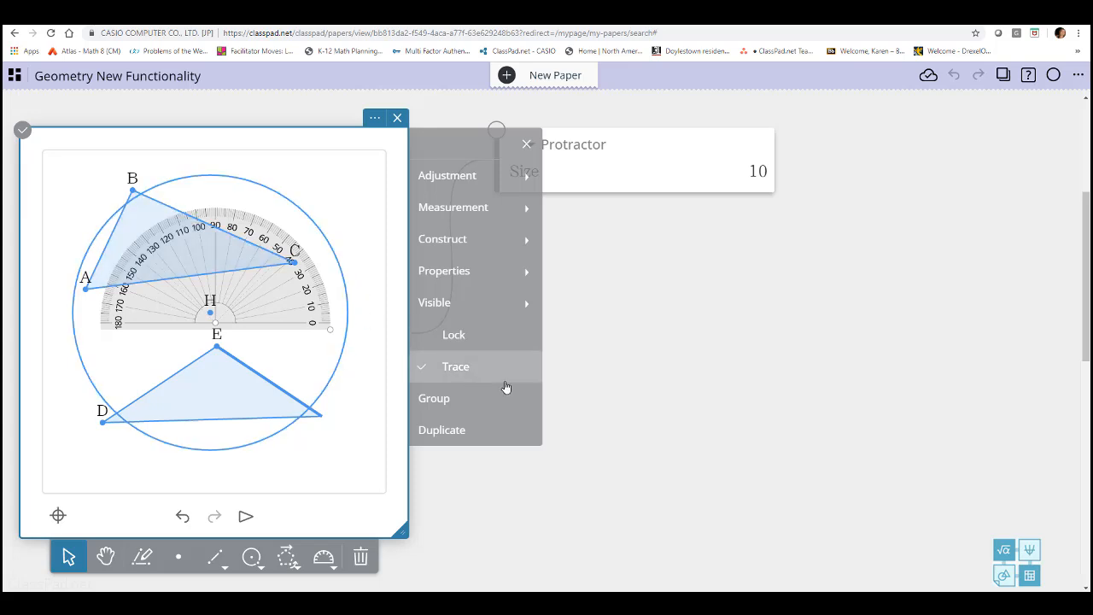
{"action": "left_click", "coordinate": [239, 404]}
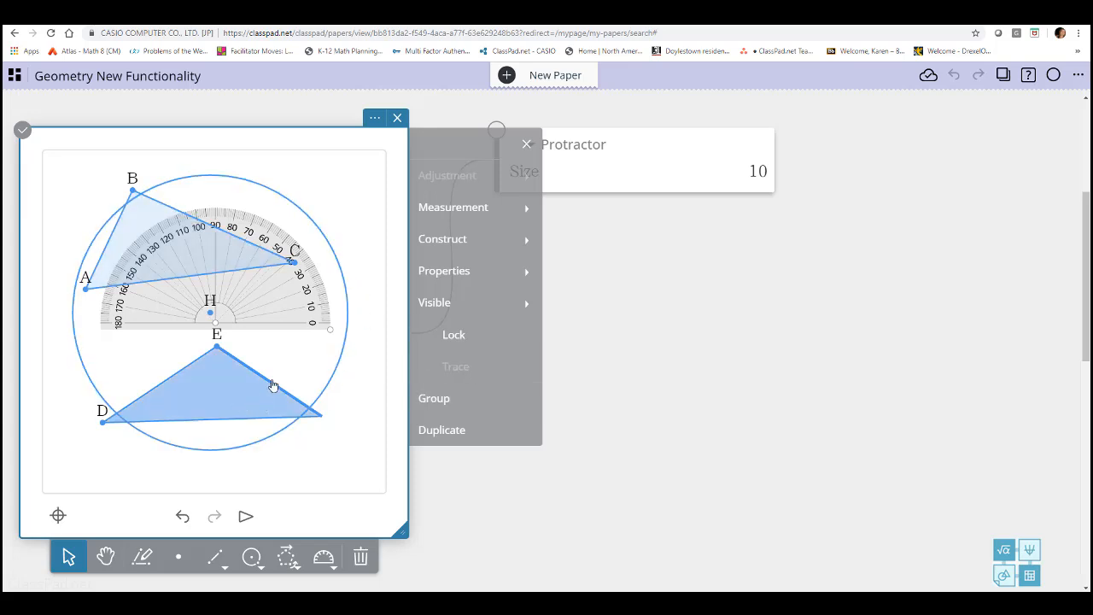
{"action": "left_click", "coordinate": [241, 407]}
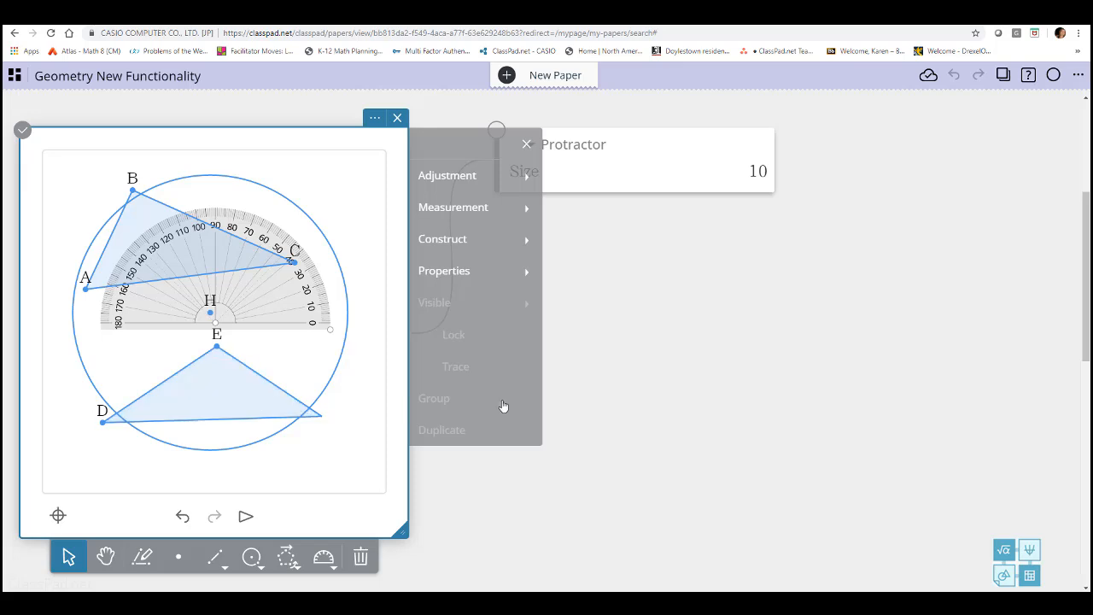
{"action": "left_click", "coordinate": [268, 381]}
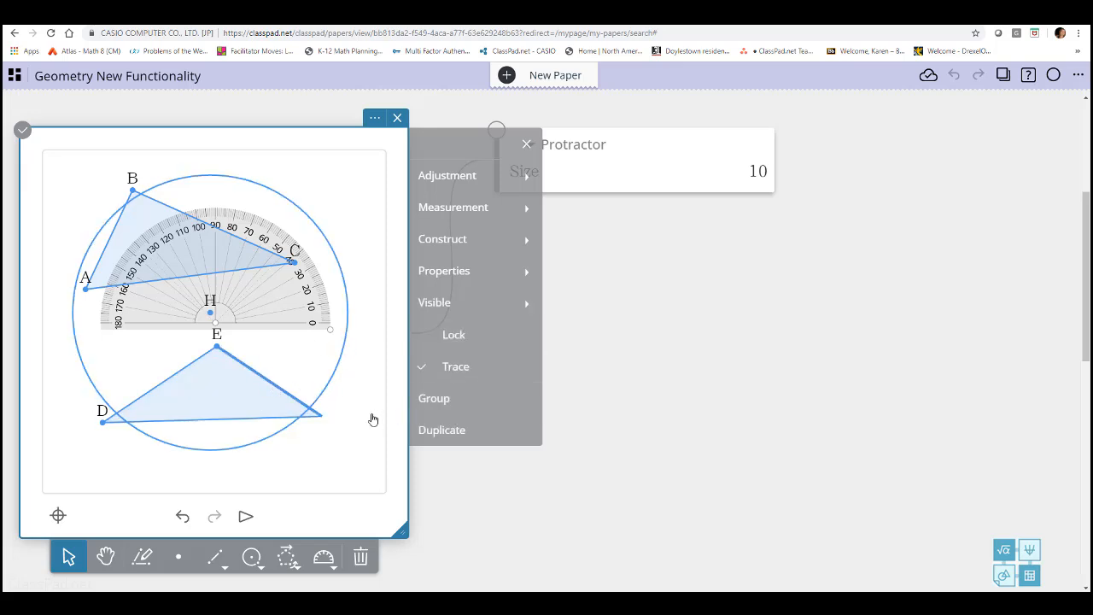
Duplicate the whole lower triangle with vertices D and E
{"action": "left_click", "coordinate": [231, 400]}
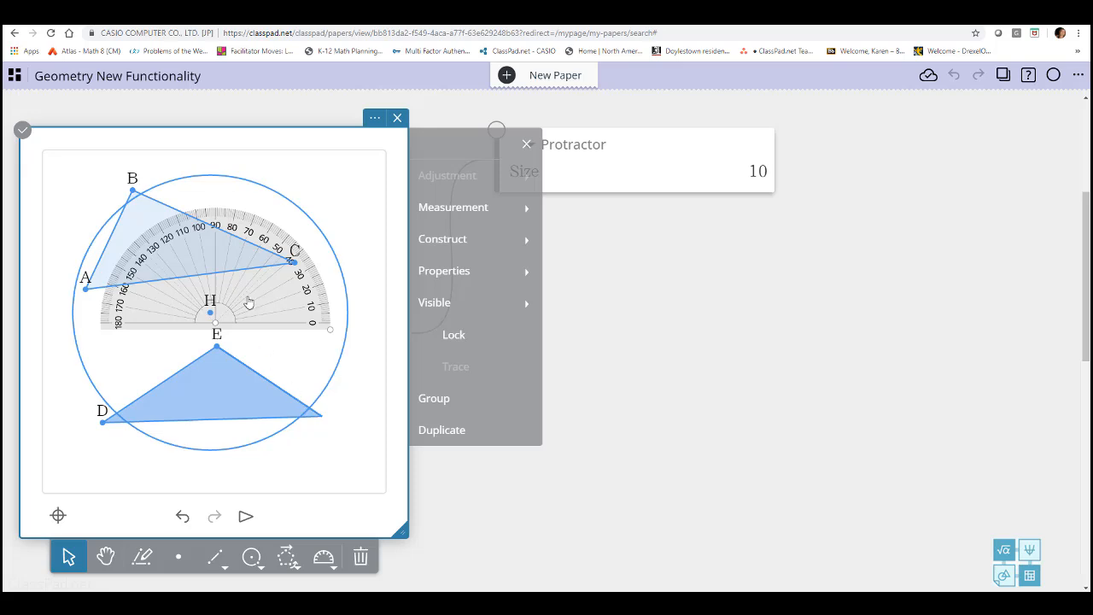
{"action": "left_click", "coordinate": [216, 399]}
{"action": "left_click", "coordinate": [216, 400]}
{"action": "left_click", "coordinate": [476, 434]}
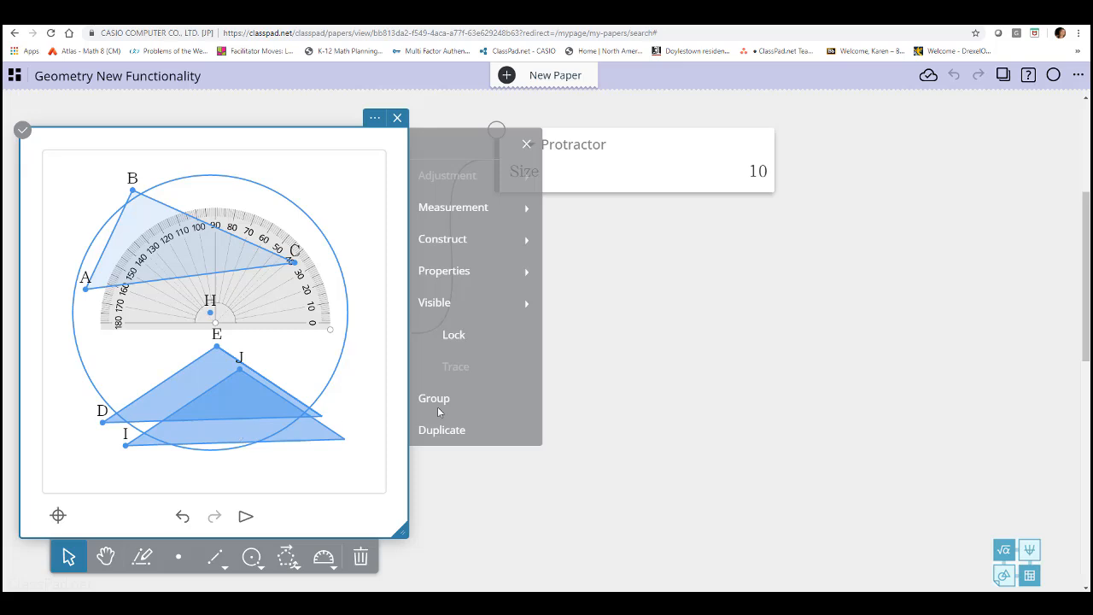